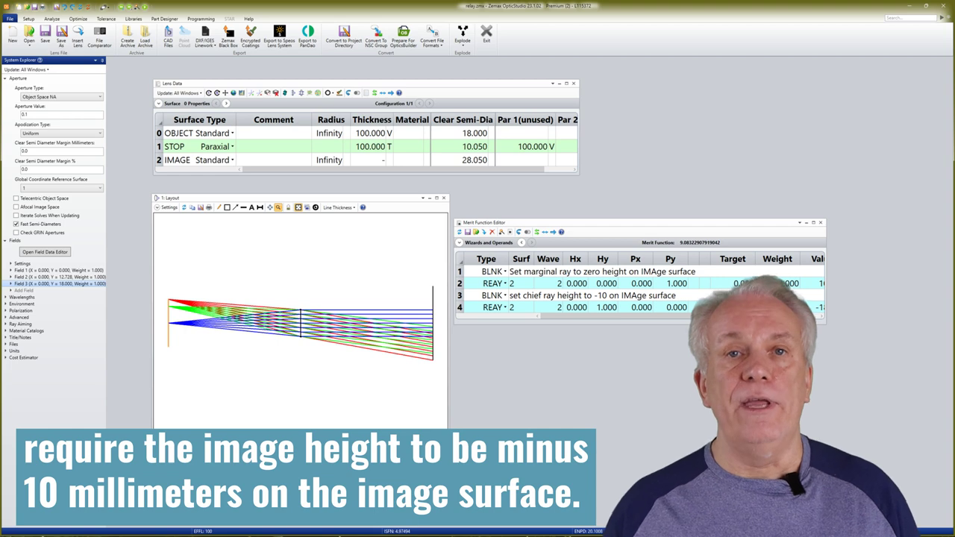
- Run a local optimization so the relay merit function reaches zero
key("ctrl+F12")
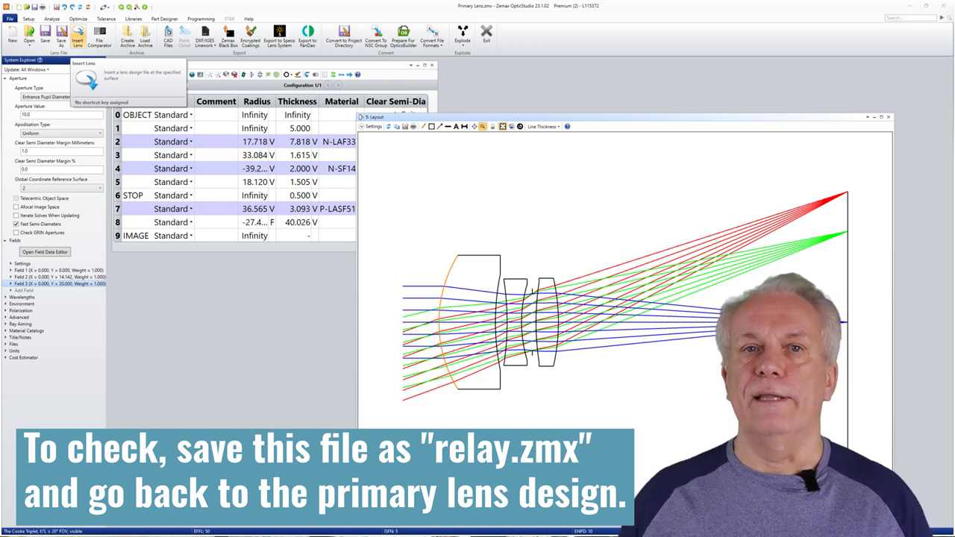
- Insert the saved relay.zmx into Primary Lens.zmx after surface 8
left_click(78, 36)
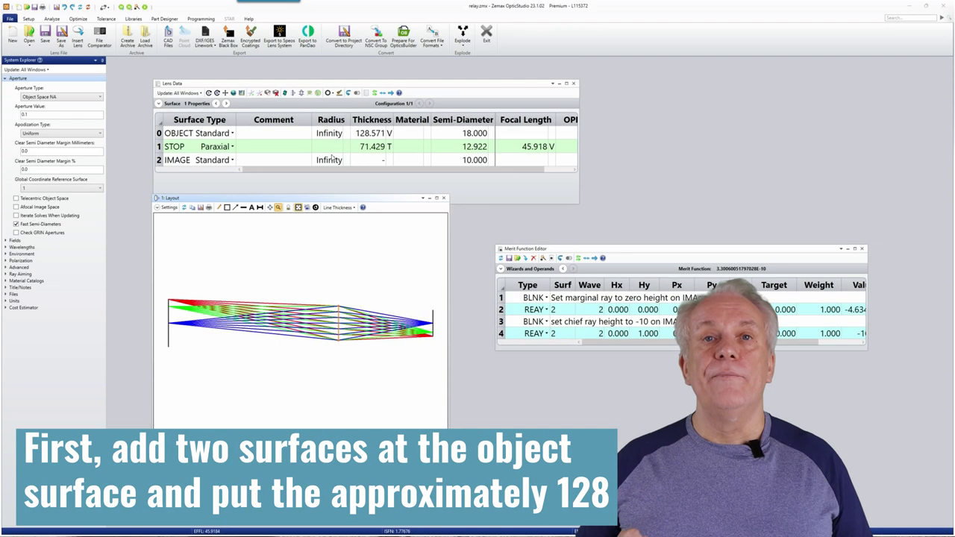
- Insert two surfaces before the stop and give surface 2 a variable 128.571 thickness
left_click(330, 149)
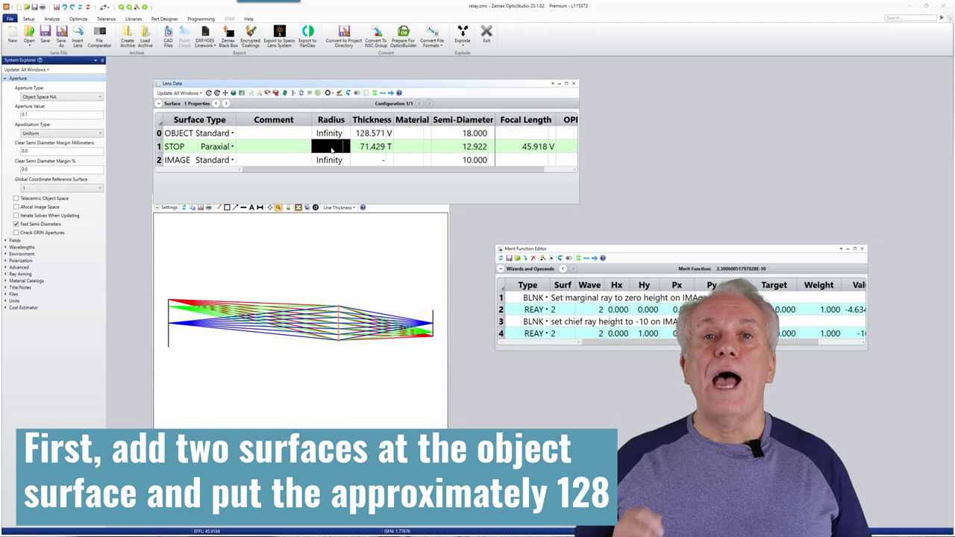
key("Insert")
key("Insert")
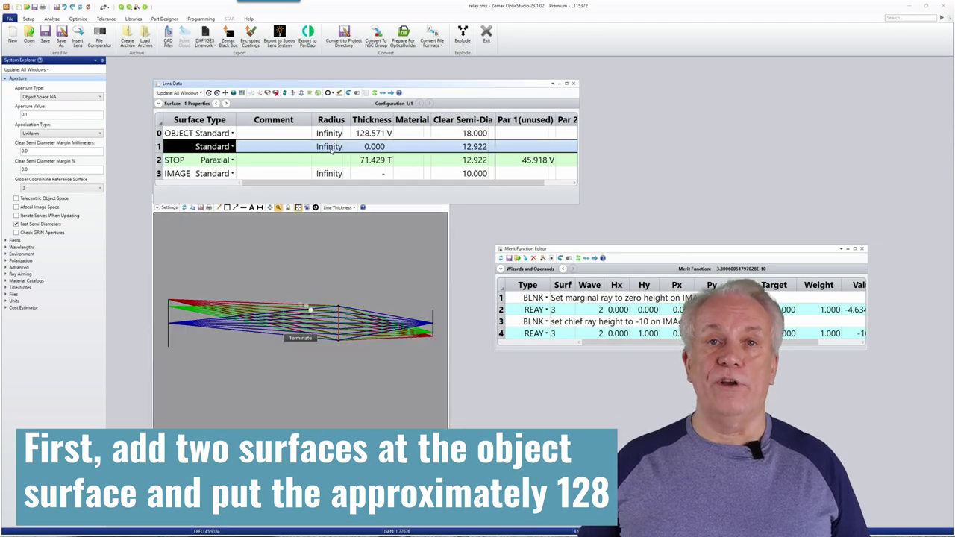
left_click(373, 133)
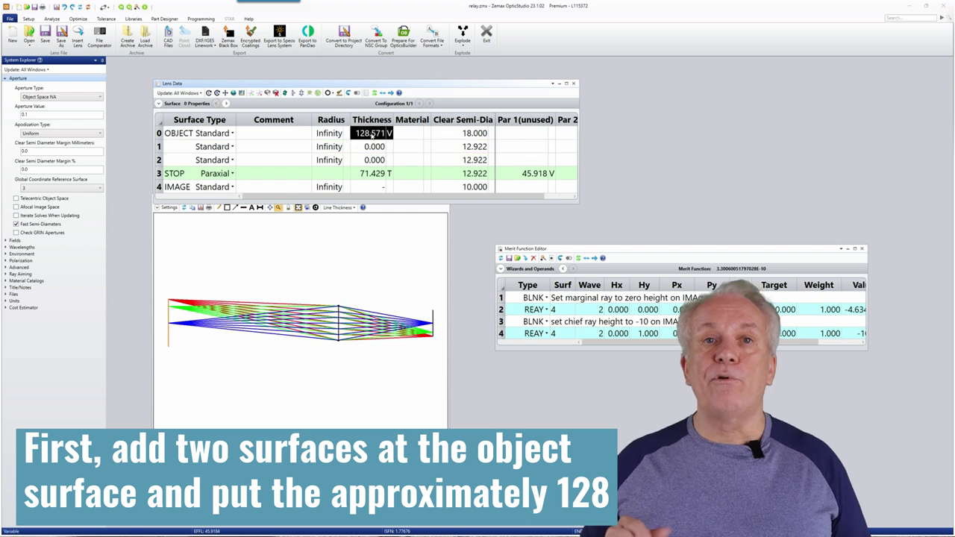
right_click(371, 134)
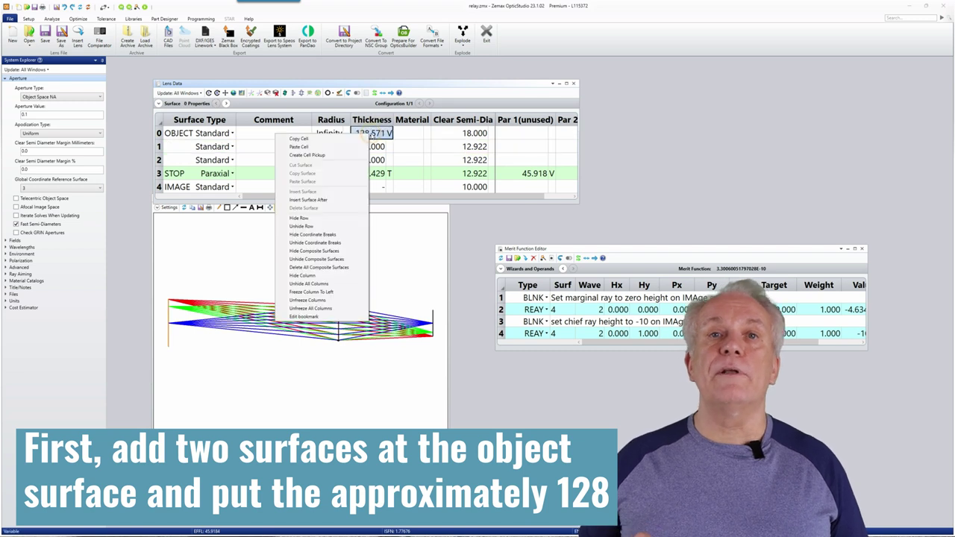
left_click(344, 140)
left_click(367, 160)
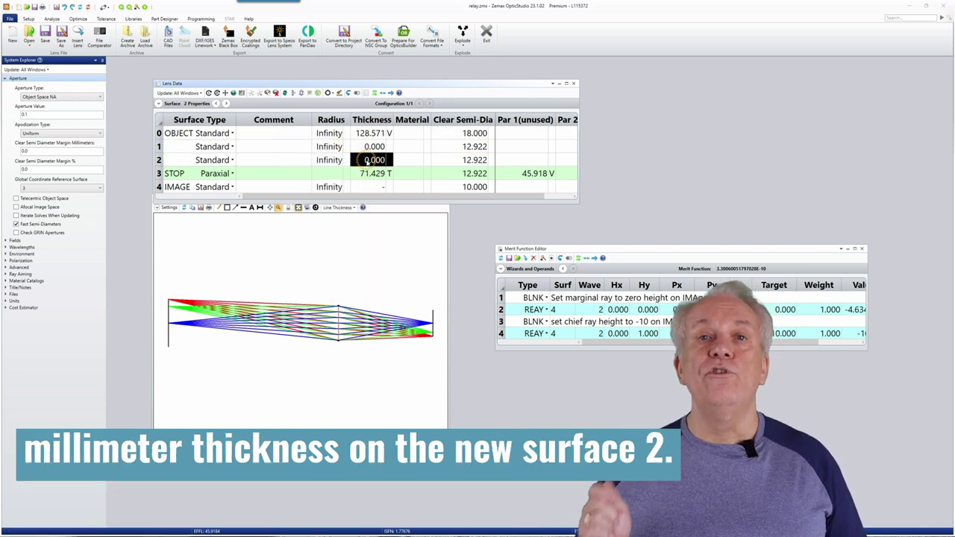
right_click(367, 161)
left_click(322, 173)
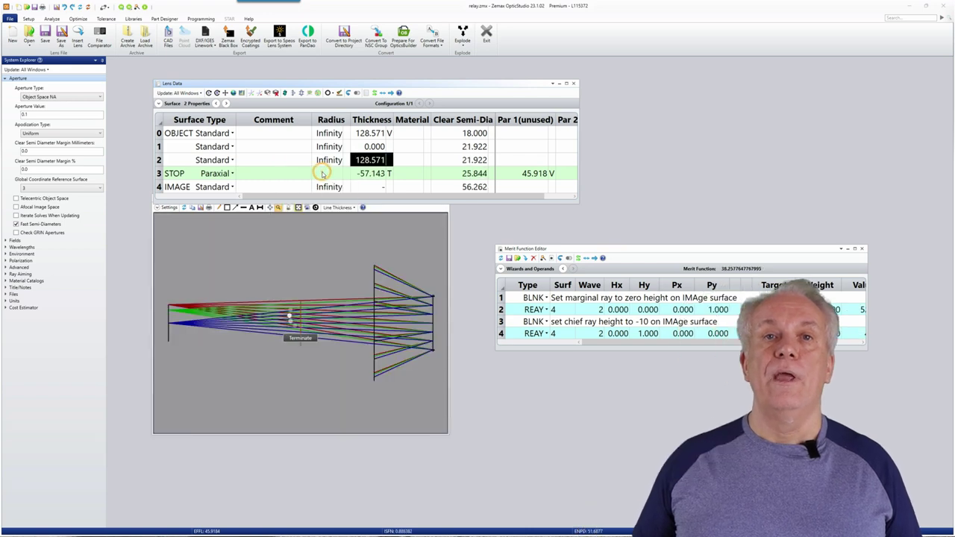
left_click(389, 160)
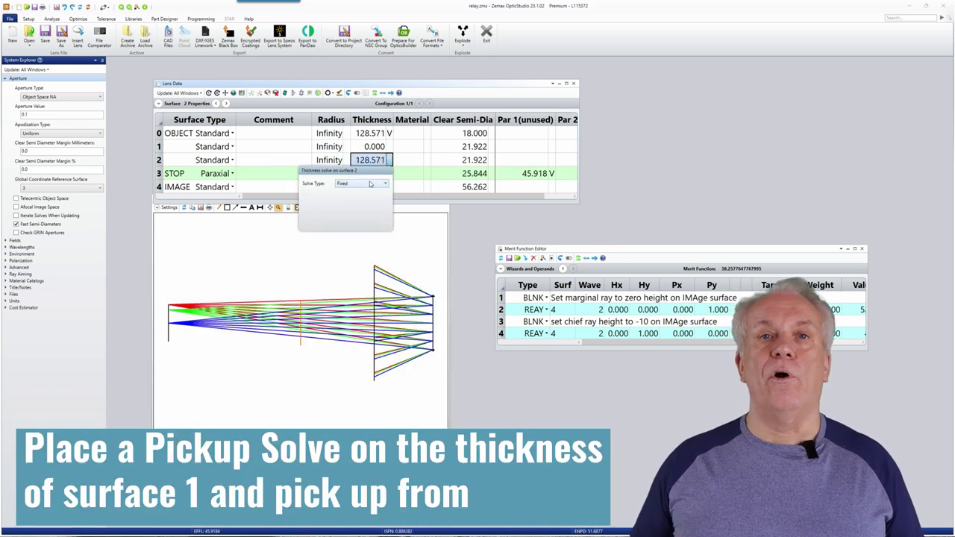
left_click(371, 184)
left_click(356, 200)
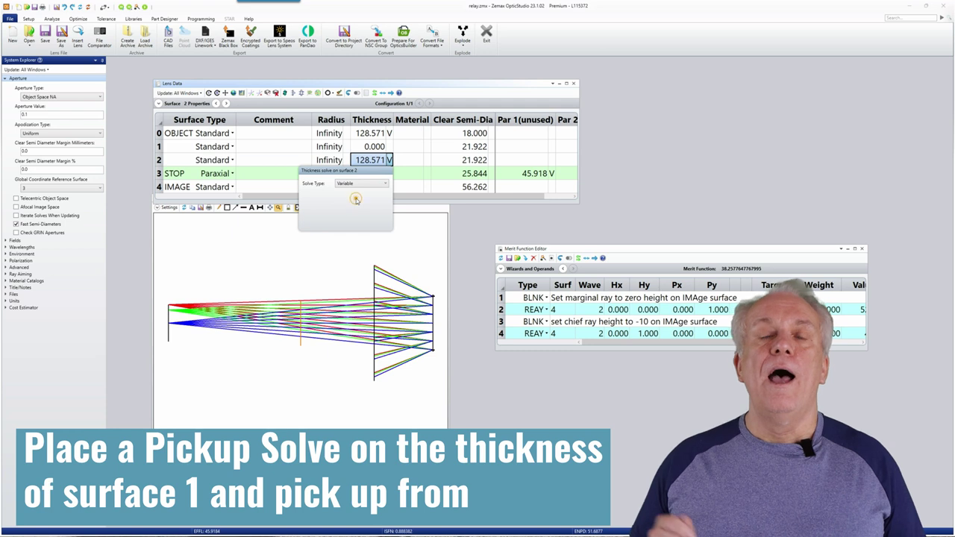
- Set the object (surface 0) thickness to 0 with a Fixed solve
left_click(378, 135)
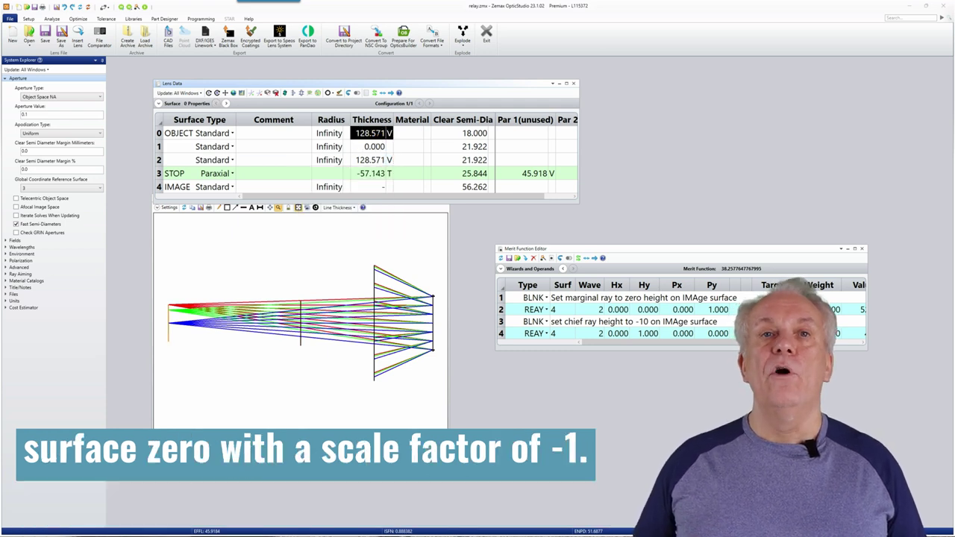
type("0")
key("Return")
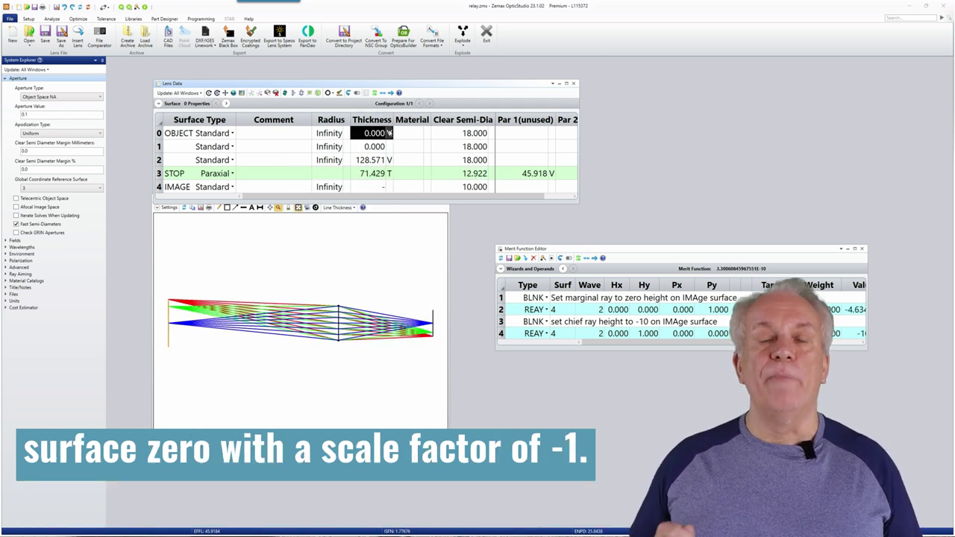
left_click(389, 133)
left_click(375, 157)
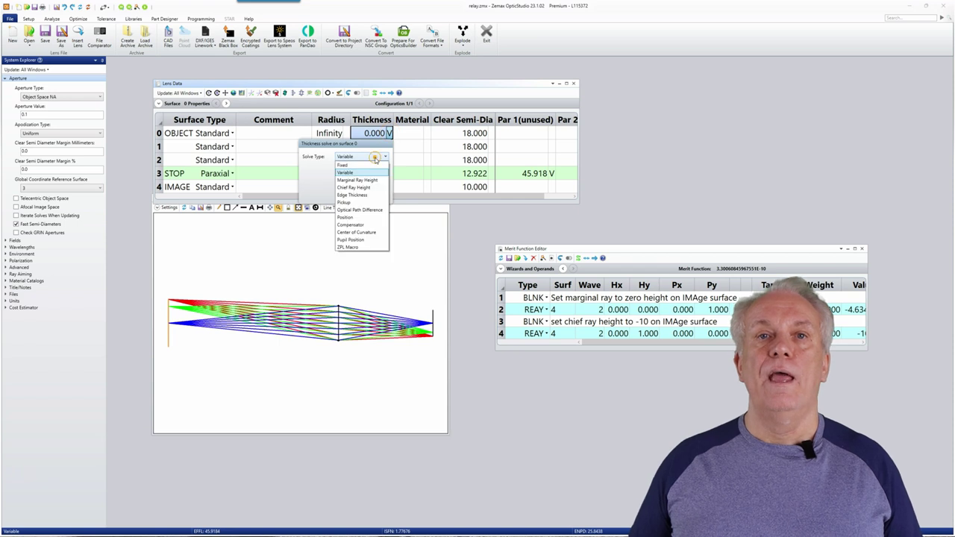
left_click(369, 164)
- Make surface 1's thickness a pickup from surface 0 with scale factor -1
left_click(423, 142)
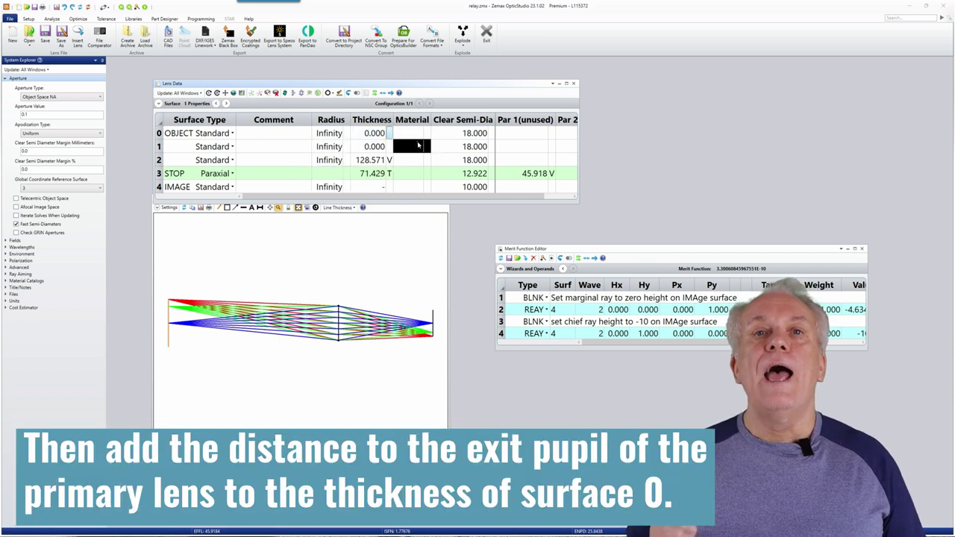
key("Down")
key("Left")
left_click(387, 147)
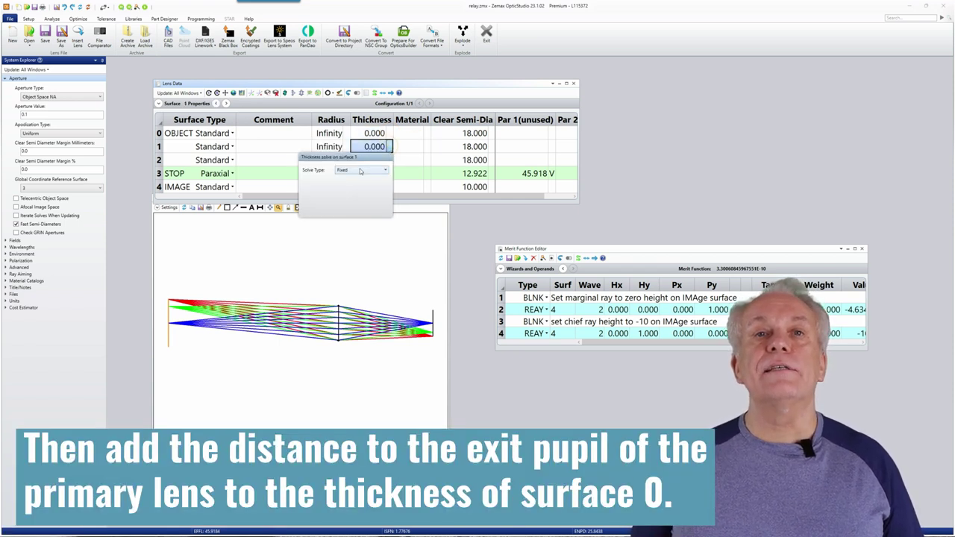
left_click(362, 171)
left_click(348, 215)
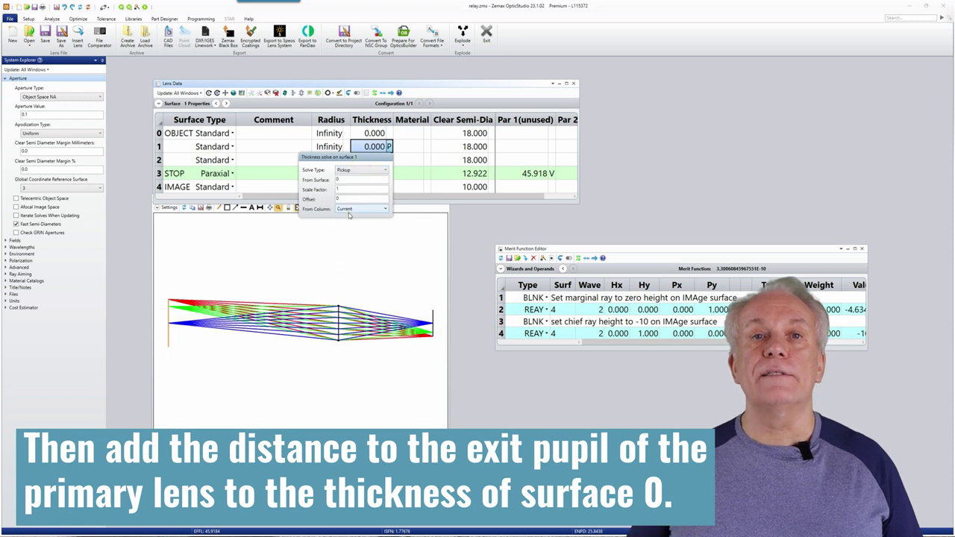
left_click(348, 191)
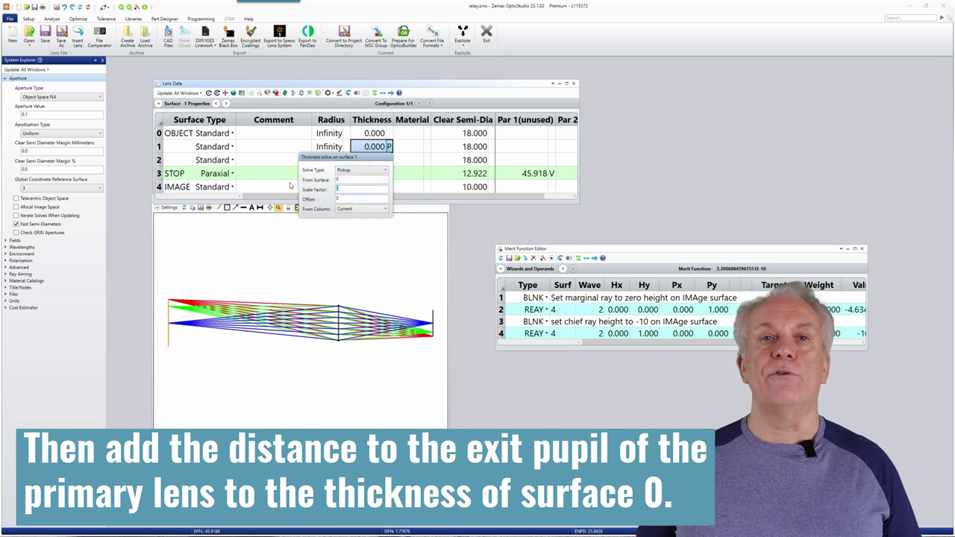
key("Return")
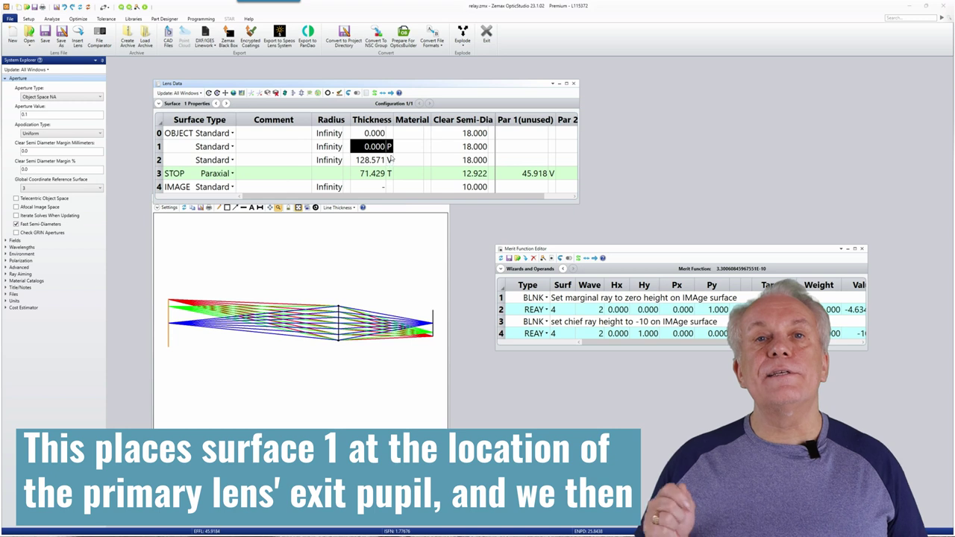
- Enter -42.39162 as the object thickness
left_click(376, 134)
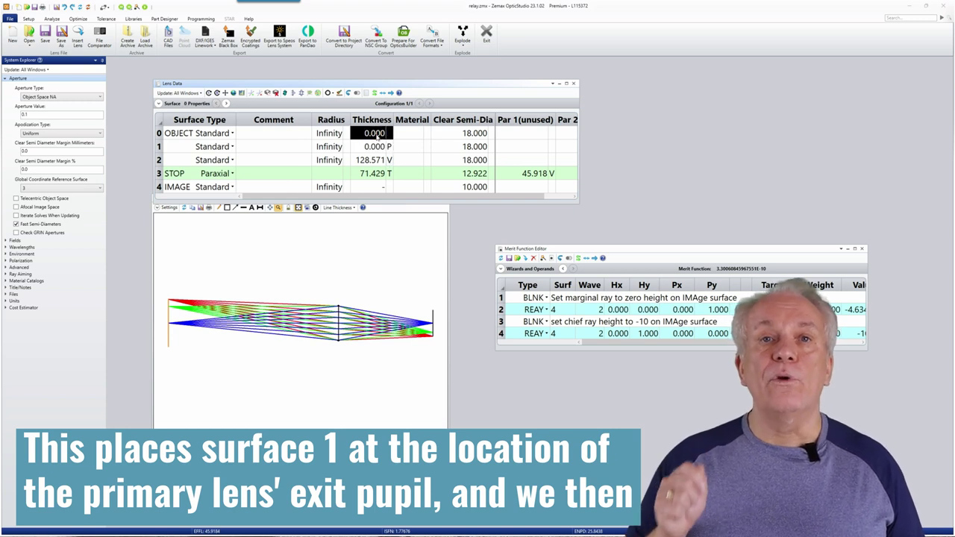
type("-")
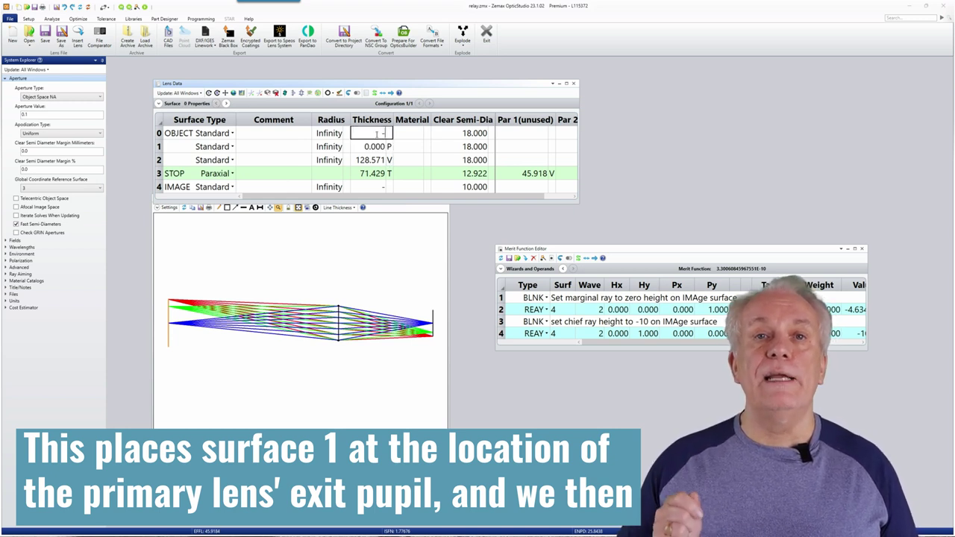
type("42.")
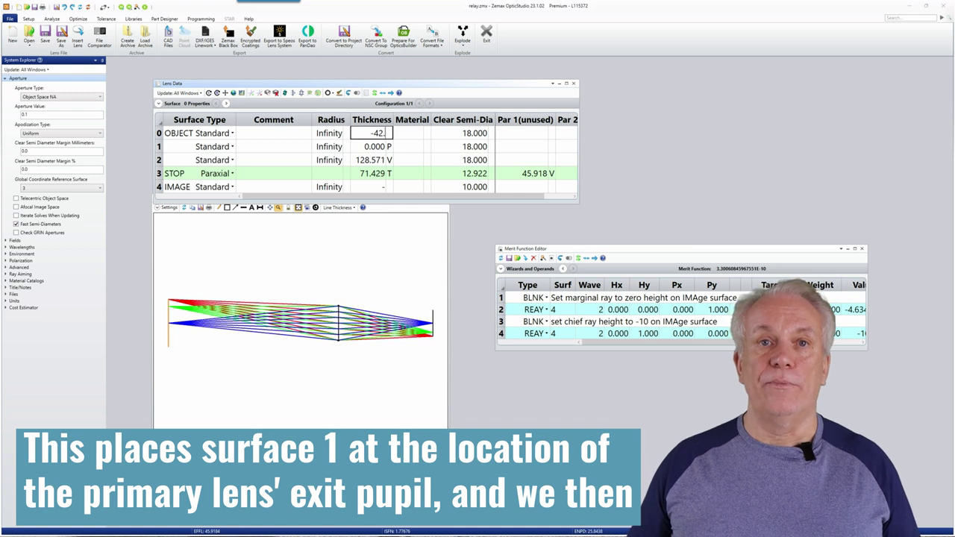
type("391")
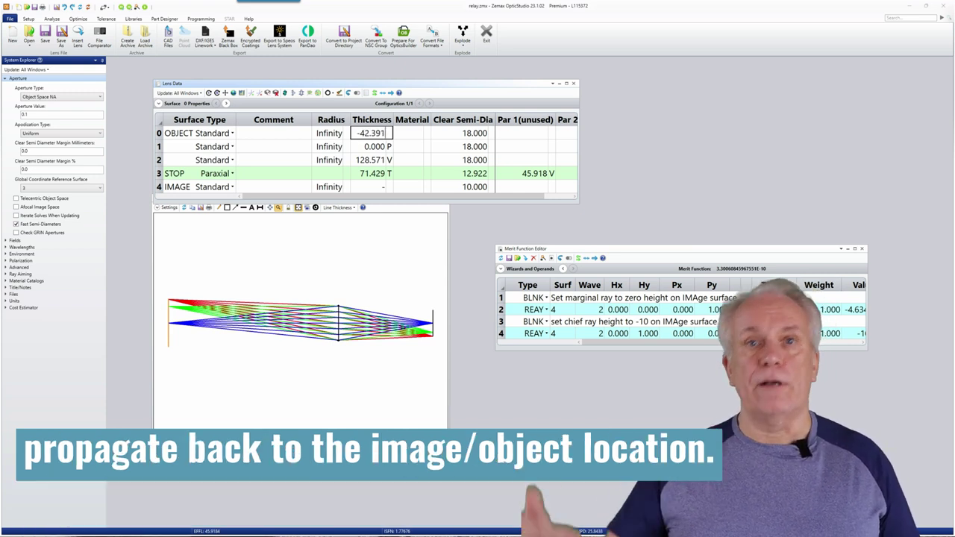
type("62")
key("Return")
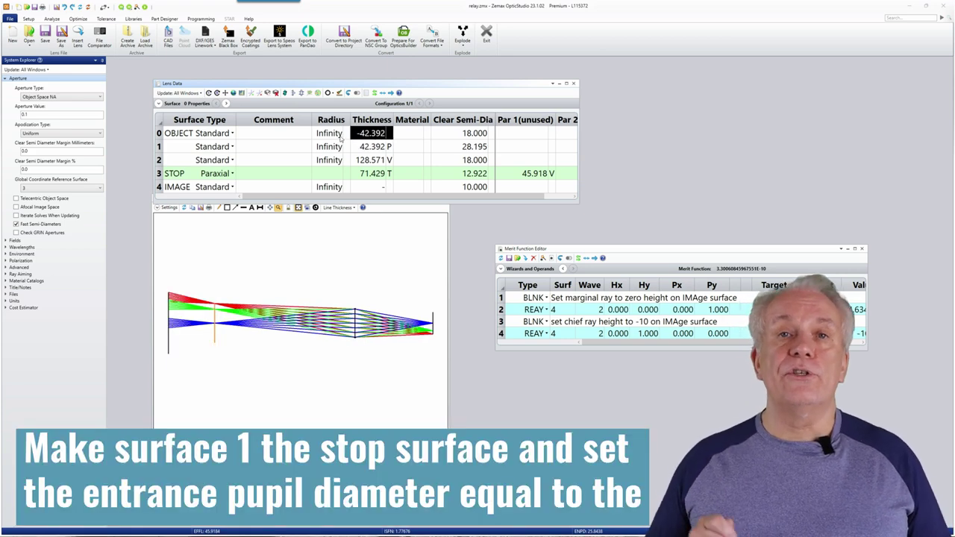
- Make surface 1 the stop and set entrance pupil diameter to 8.495544
left_click(159, 147)
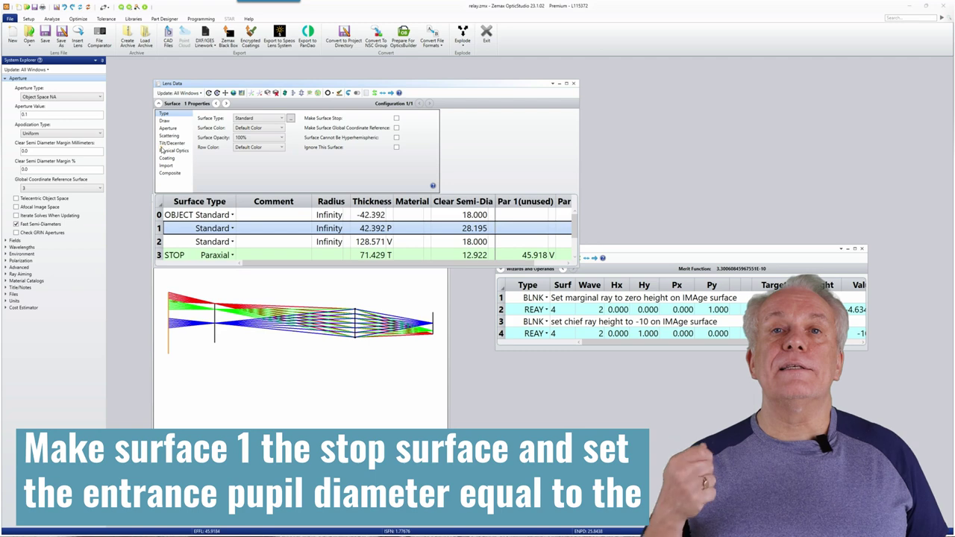
left_click(396, 119)
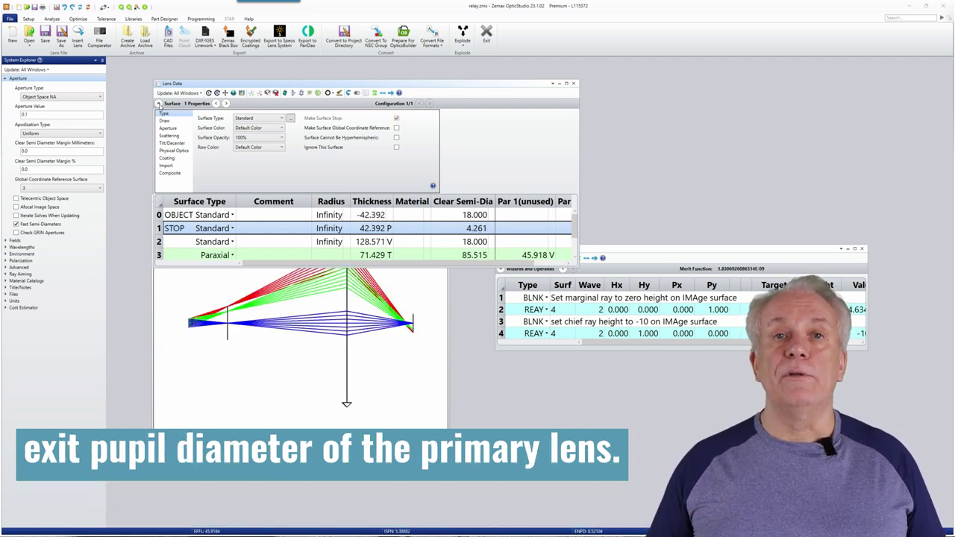
left_click(157, 102)
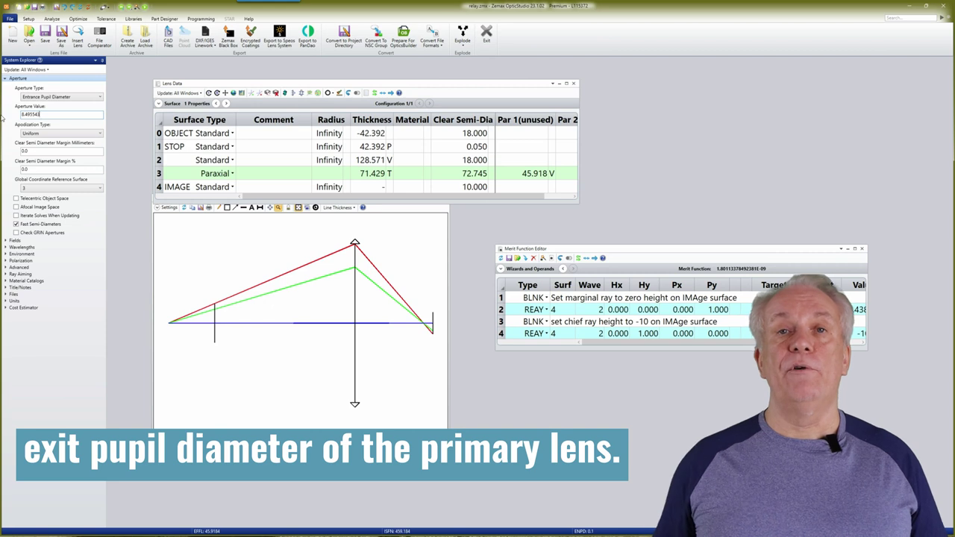
key("Return")
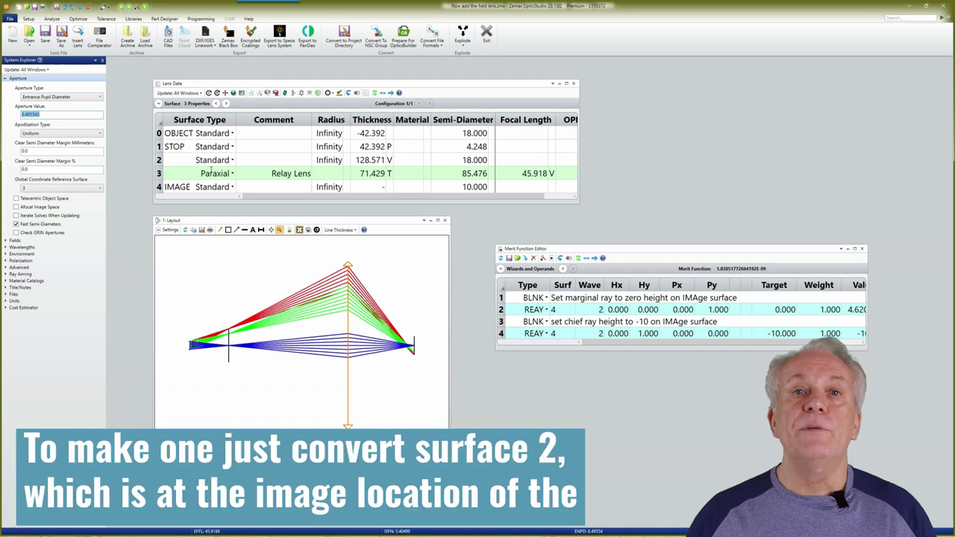
- Change surface 2's surface type to Paraxial
left_click(211, 160)
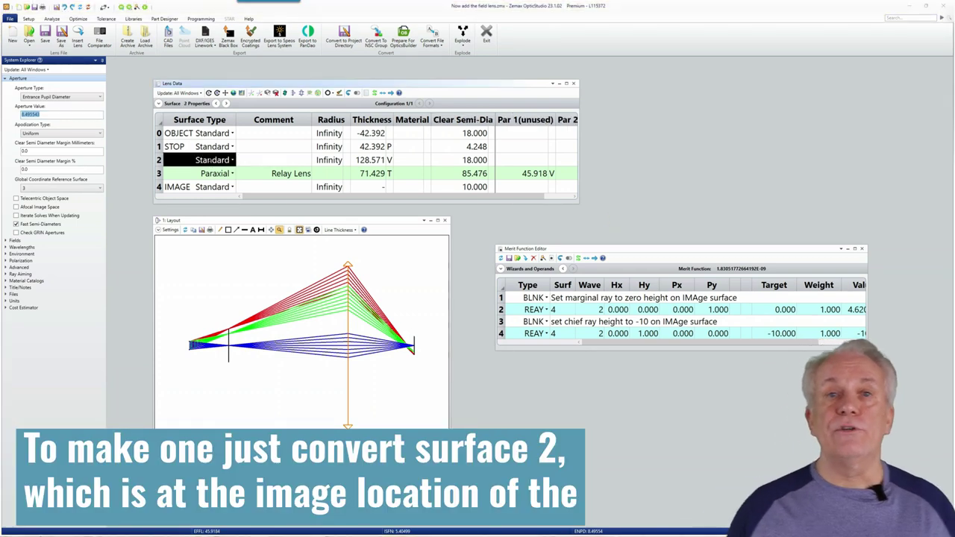
left_click(232, 160)
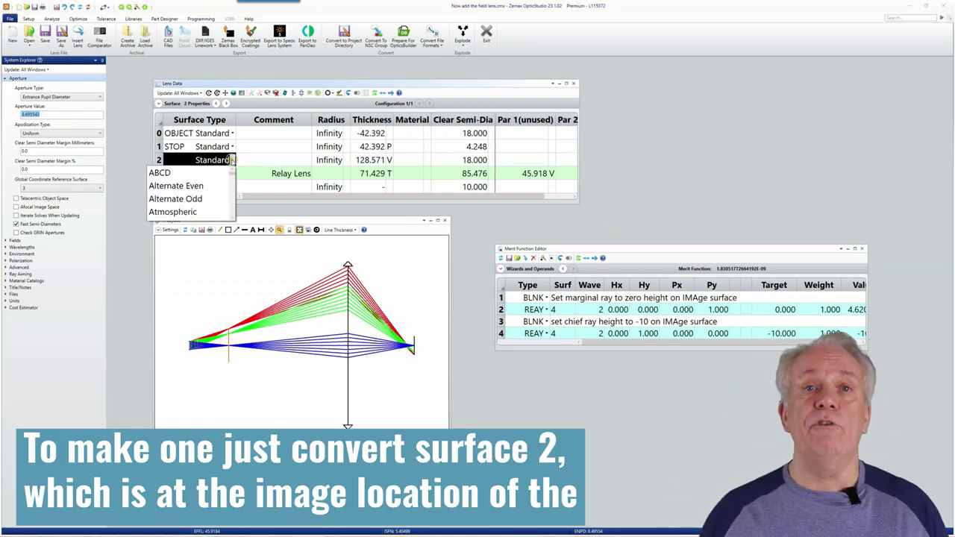
key("p")
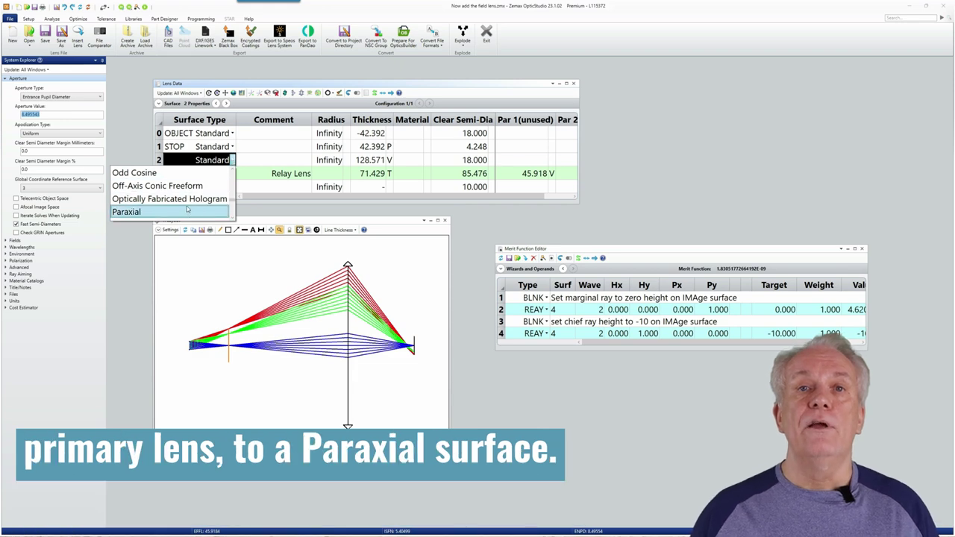
key("Return")
- Label surface 2 'Field Lens' in its Comment cell
left_click(273, 166)
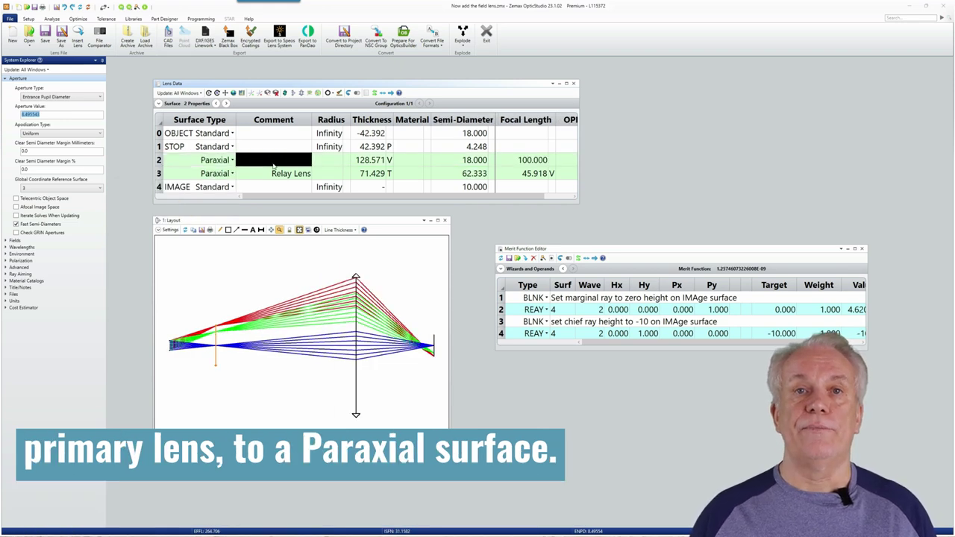
type("Field Lens")
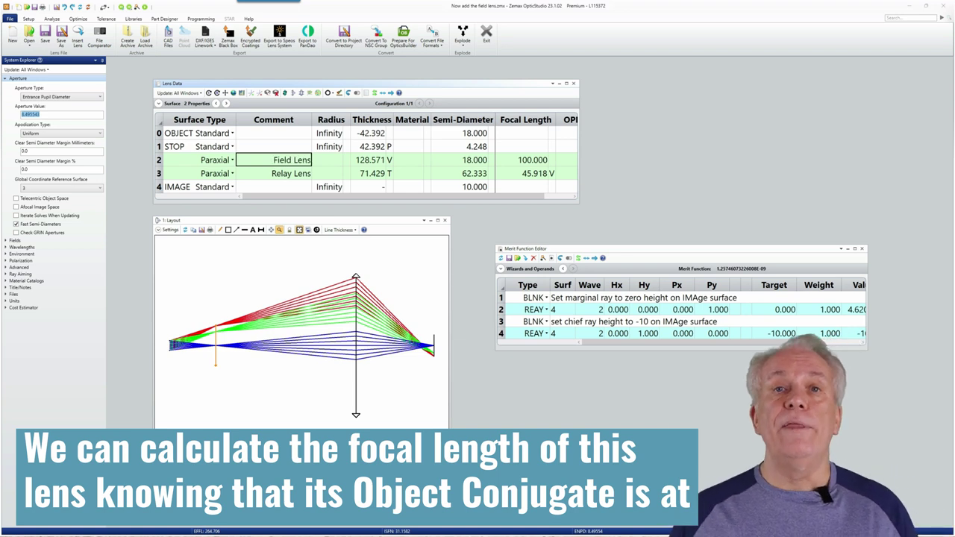
key("Return")
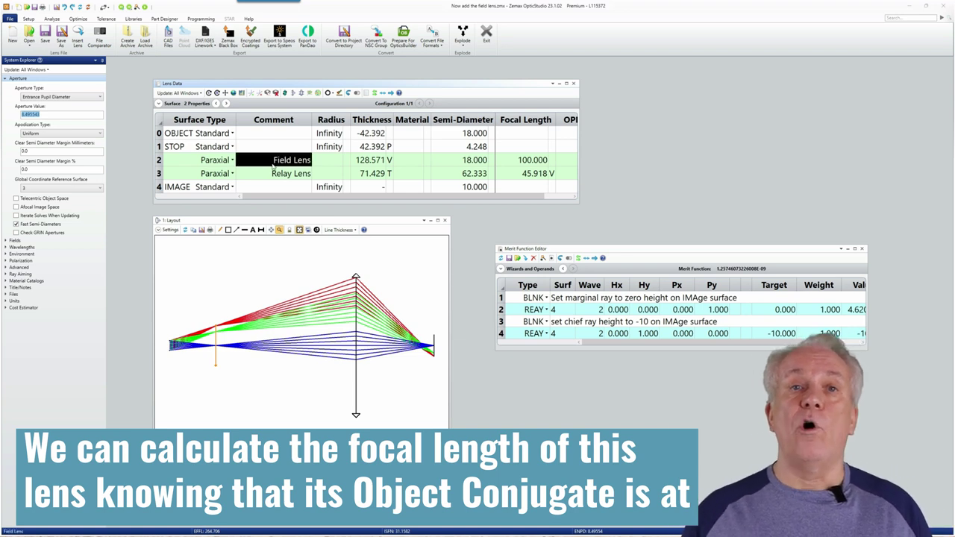
left_click(521, 160)
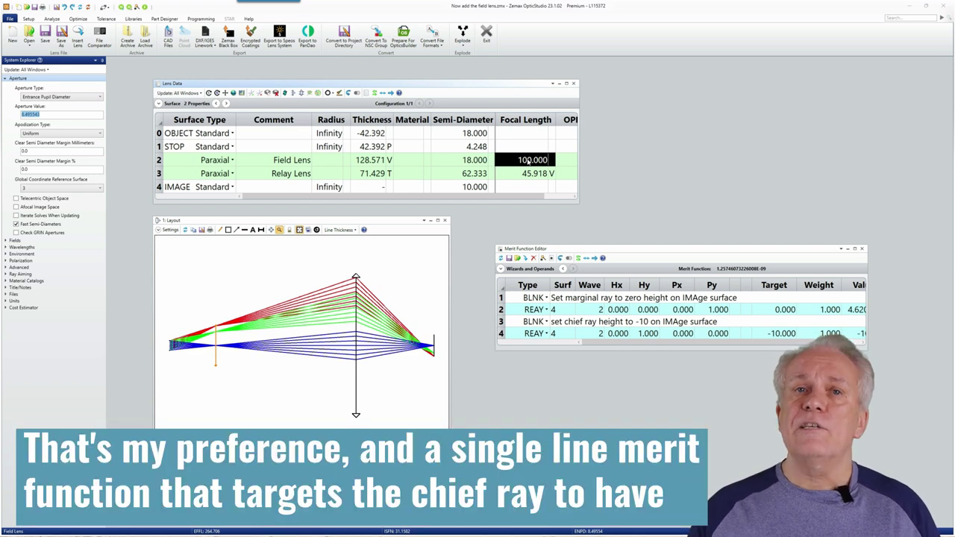
- Make the field lens focal length variable and add the merit comment 'set chief ray to zero height at paraxial lens'
key("ctrl+z")
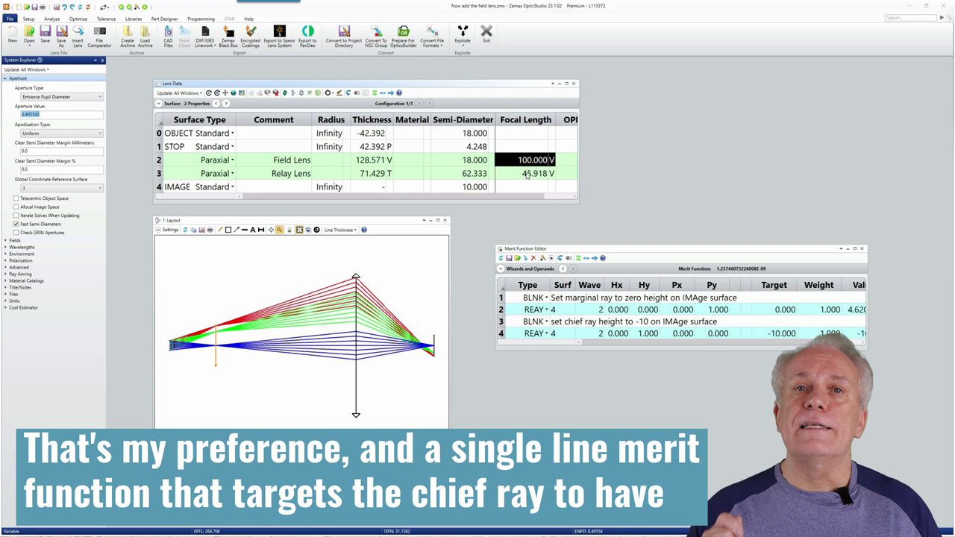
left_click(526, 298)
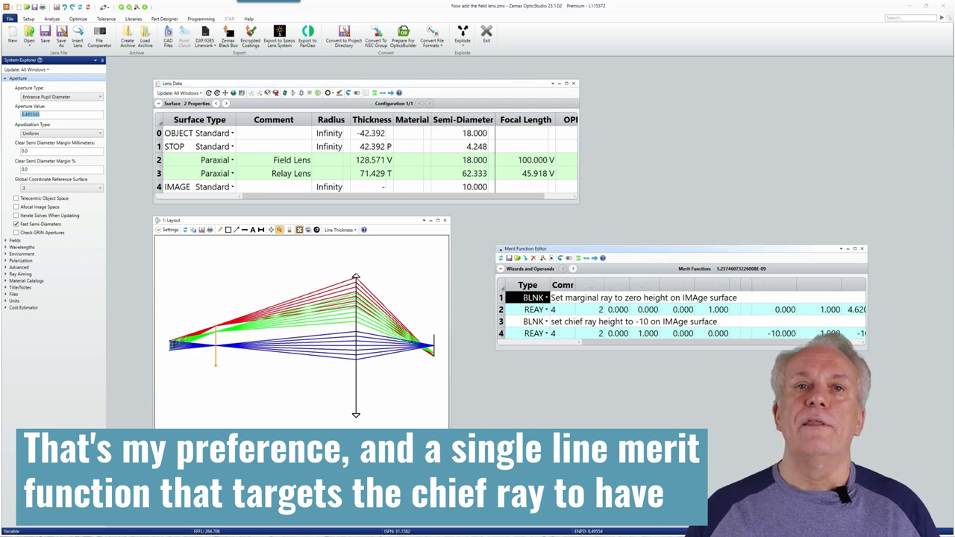
key("Insert")
key("Insert")
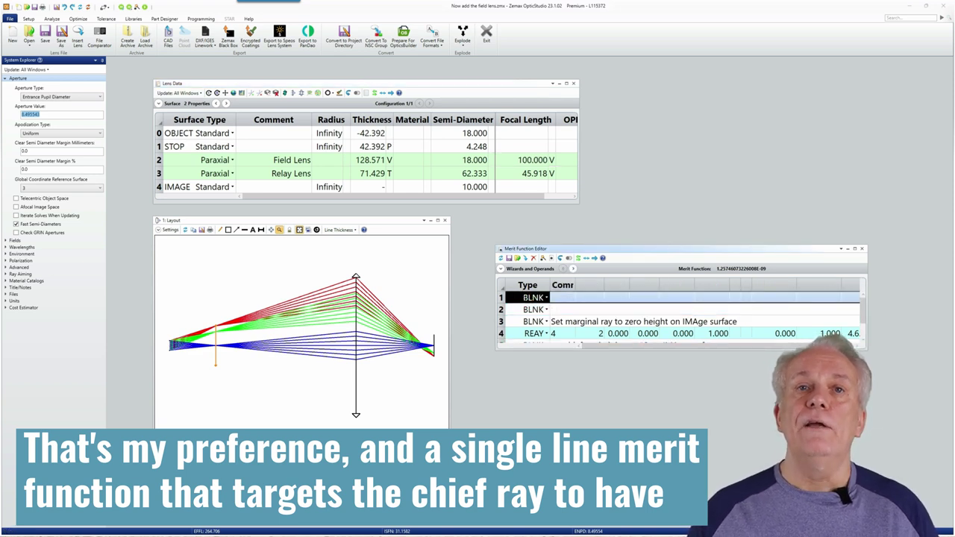
key("Right")
type("set")
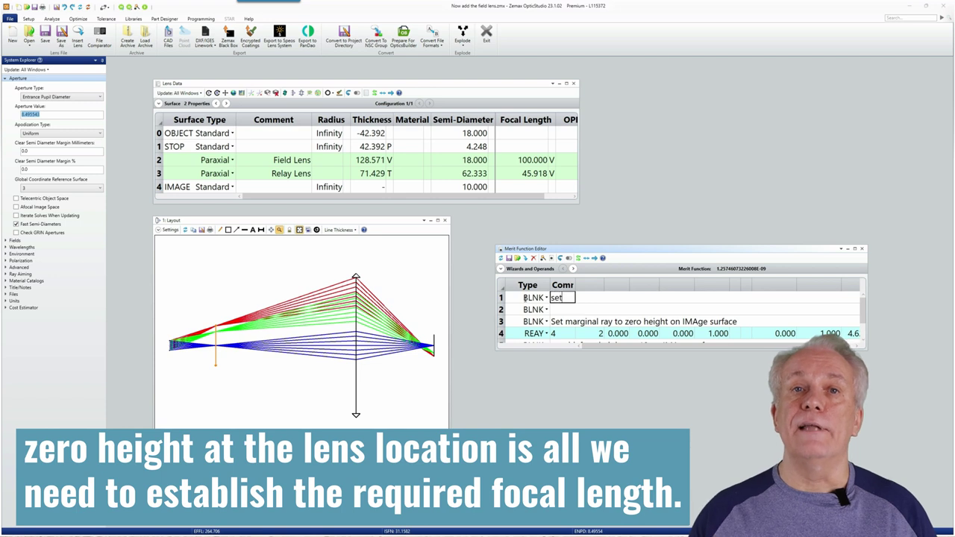
type(" chief")
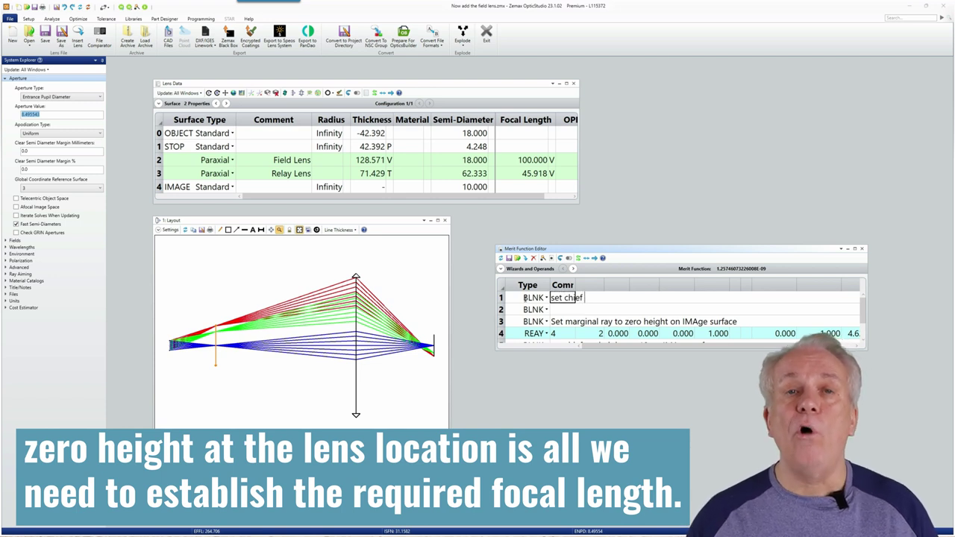
type(" ray to zer")
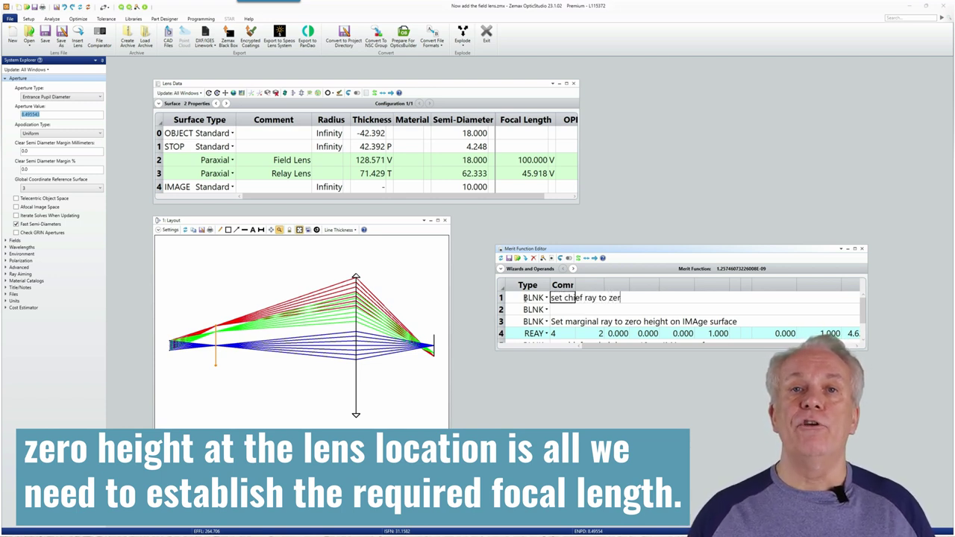
type("o height at p")
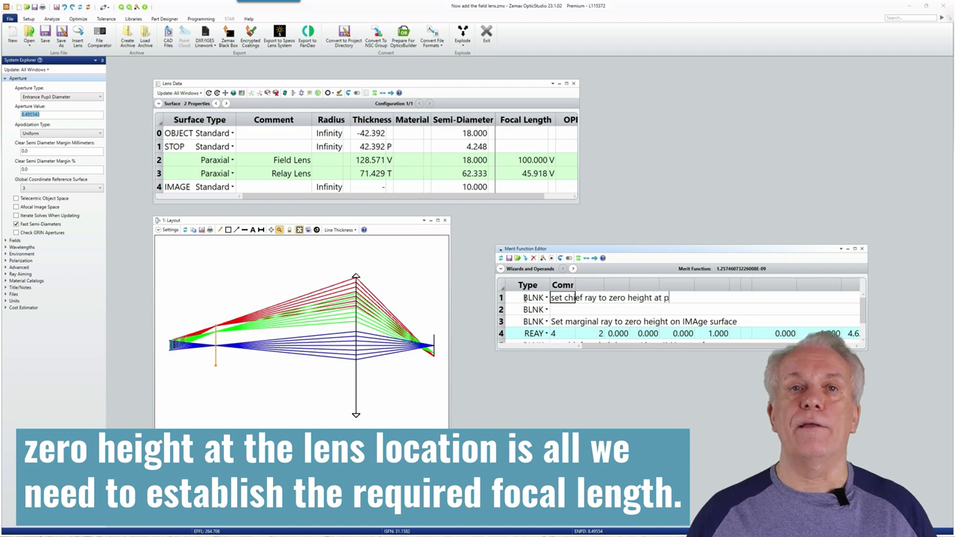
type("araxial lens")
key("Return")
- Add a REAY operand with Surf 3, Hy 1 and Weight 1
key("Left")
type("REAY")
key("Return")
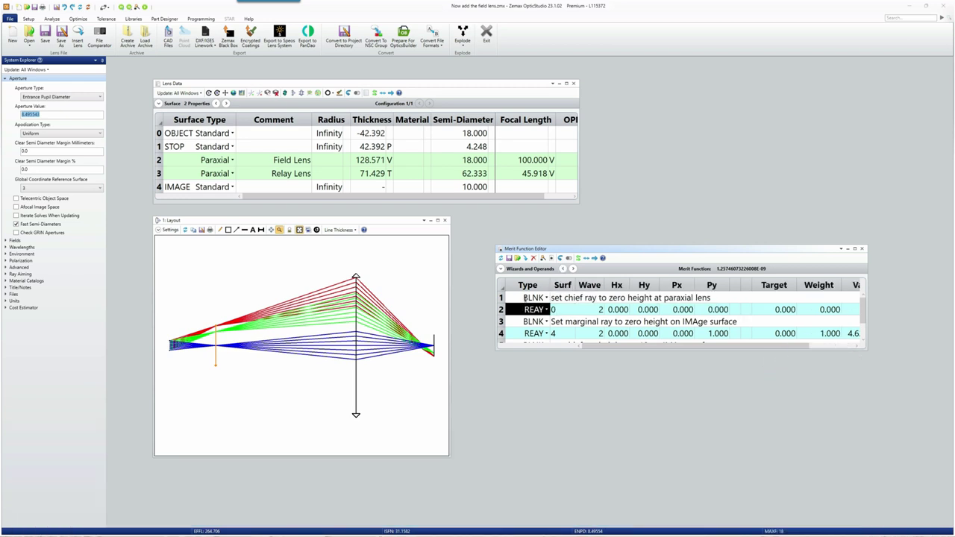
key("Right")
type("3")
key("Return")
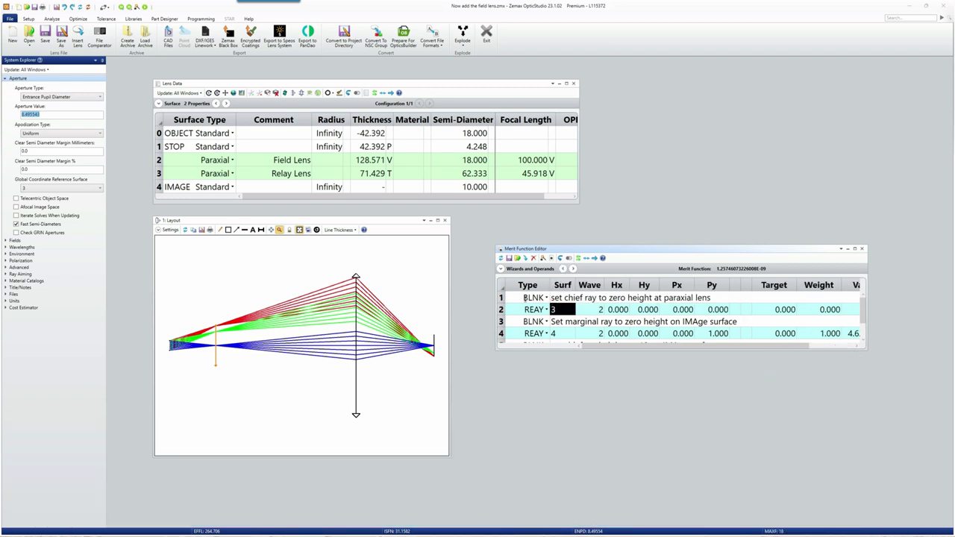
key("Right")
key("Right")
key("Right")
type("1")
key("Return")
key("Right")
key("Right")
key("Right")
key("Right")
key("Right")
type("1")
key("Return")
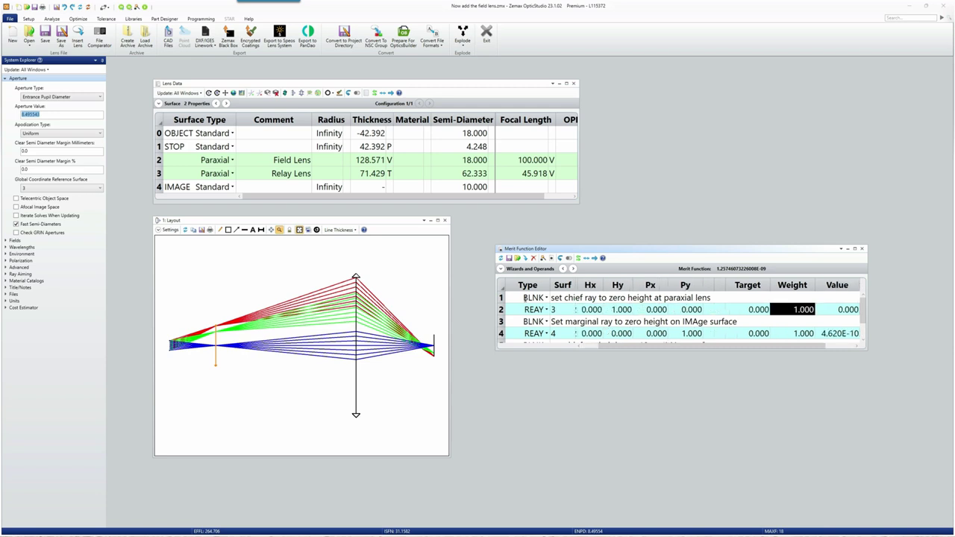
left_click_drag(866, 307, 914, 307)
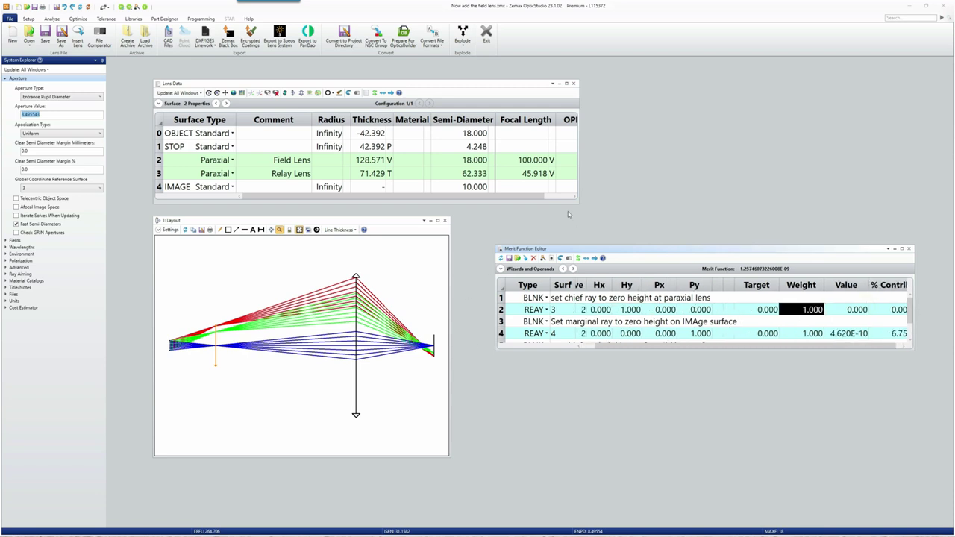
- Locally optimize the field lens, giving a 31.880 focal length
left_click(79, 19)
left_click(154, 34)
left_click(422, 302)
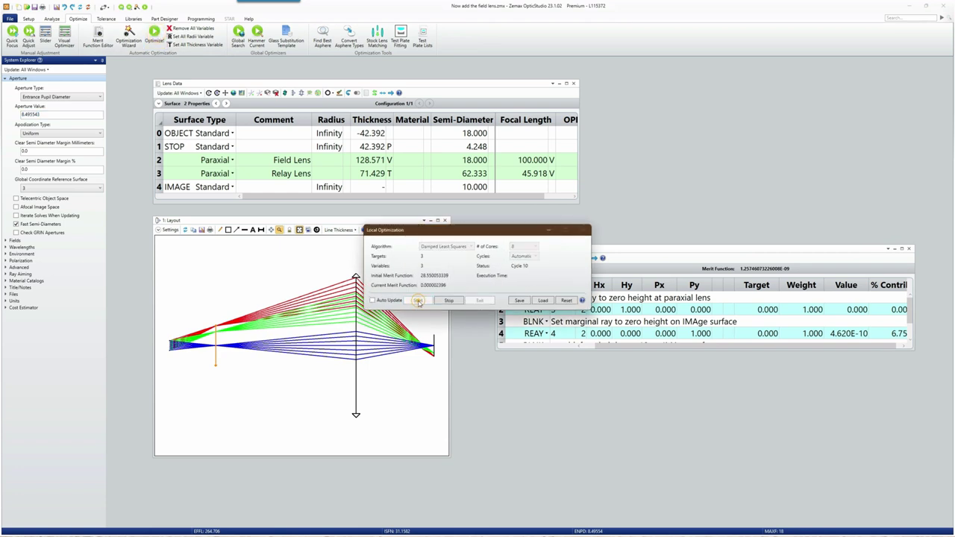
left_click(479, 304)
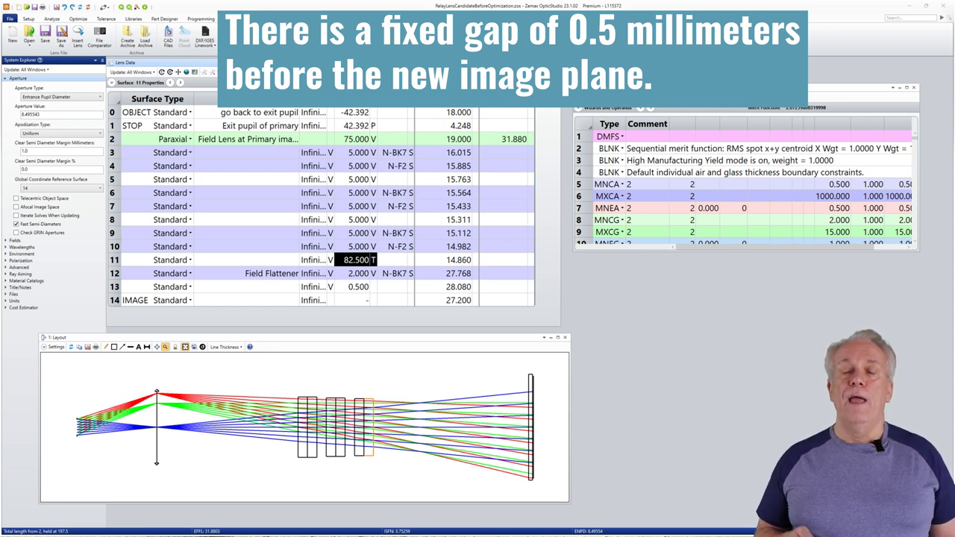
- Show surface 11's thickness solve: position from surface 2, length 197.5
left_click(373, 260)
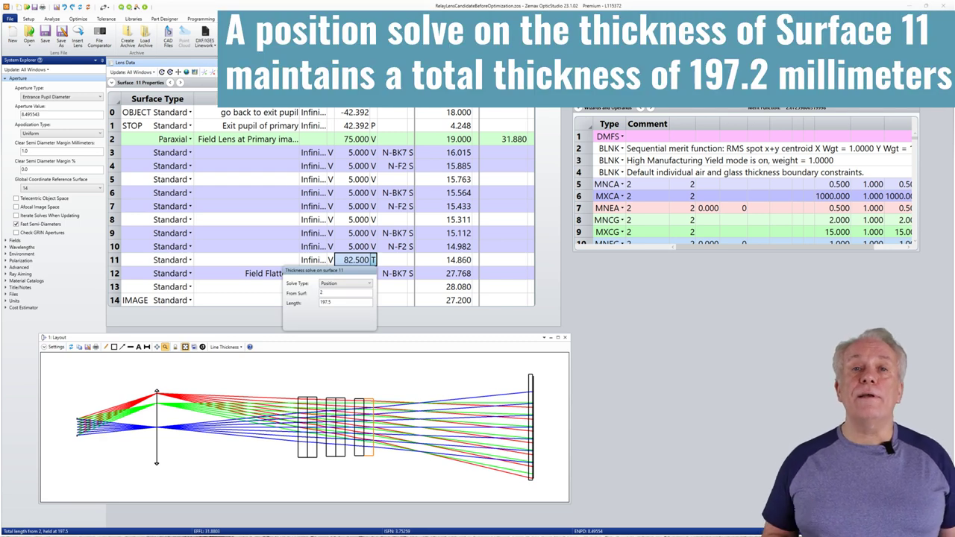